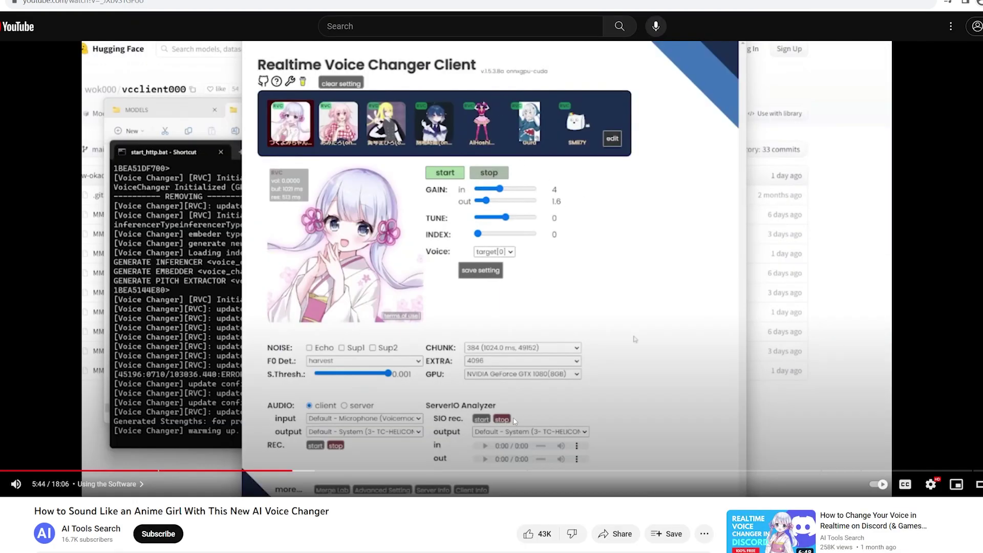
Skip the voice changer tutorial to 9:55 and open the discord.gg/aihub invite from its description
{"action": "left_click", "coordinate": [542, 471]}
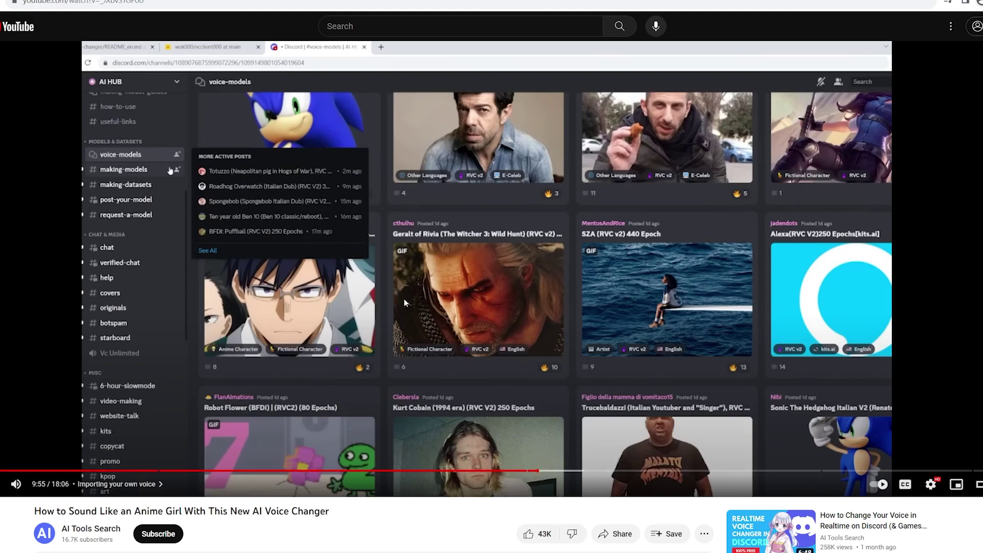
{"action": "scroll", "coordinate": [250, 351], "scroll_direction": "down", "scroll_amount": 3}
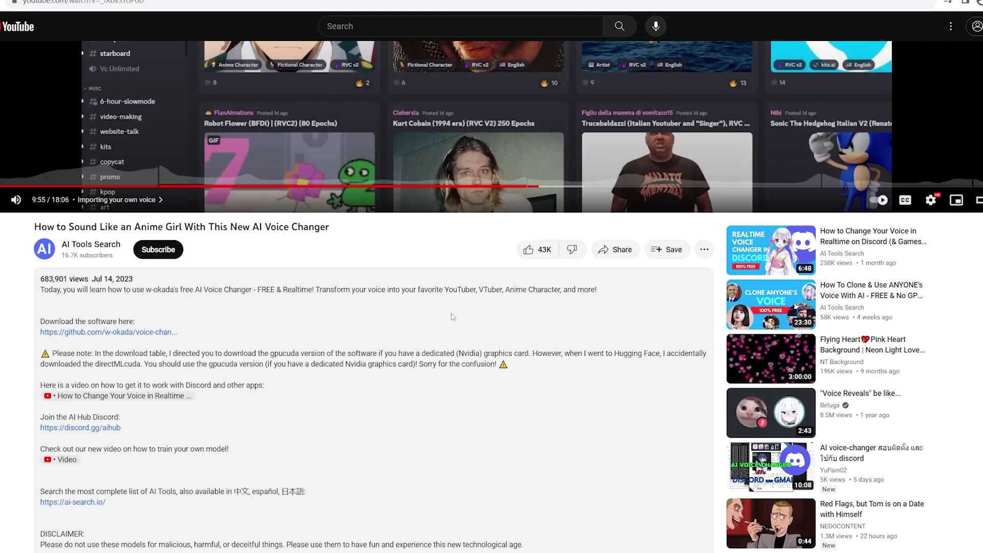
{"action": "scroll", "coordinate": [154, 291], "scroll_direction": "down", "scroll_amount": 2}
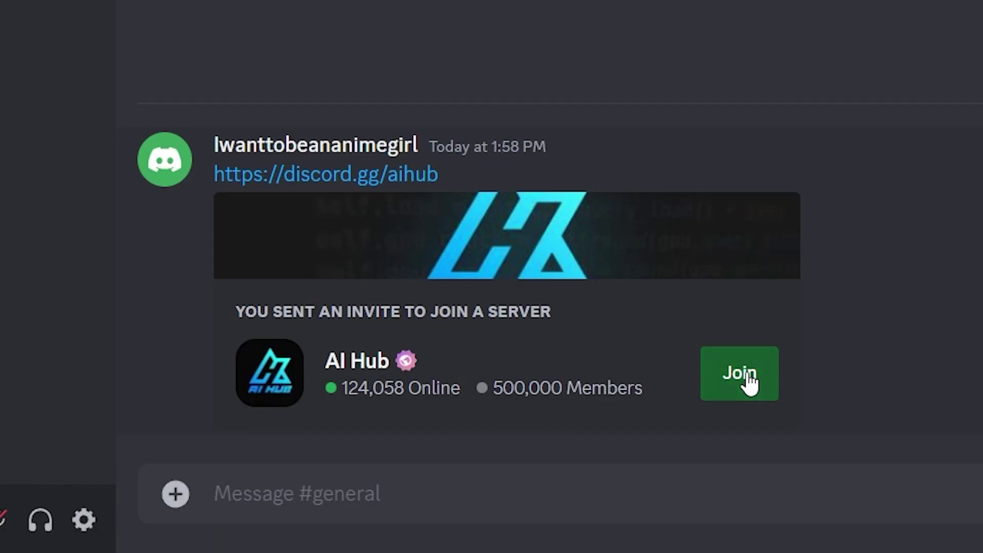
{"action": "left_click", "coordinate": [746, 373]}
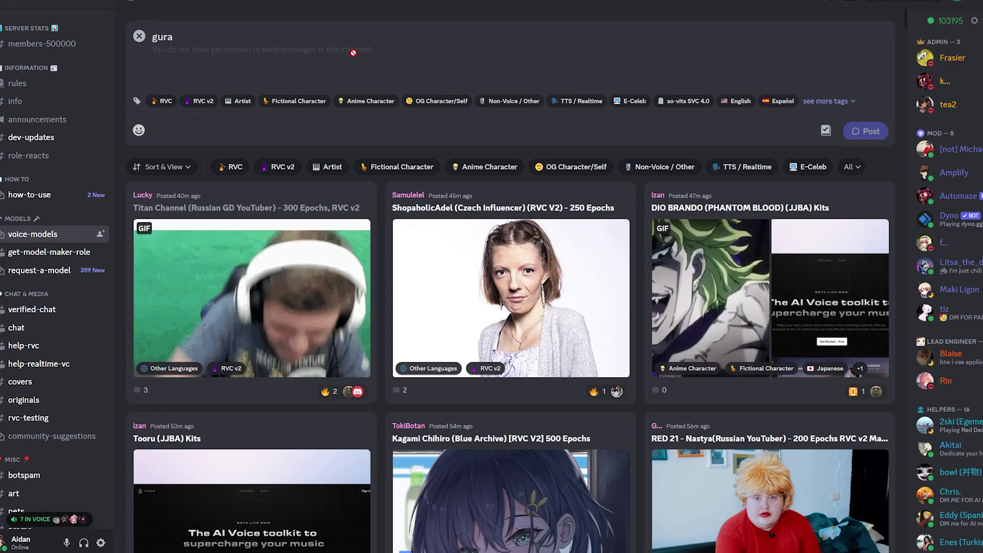
{"action": "scroll", "coordinate": [623, 212], "scroll_direction": "down", "scroll_amount": 4}
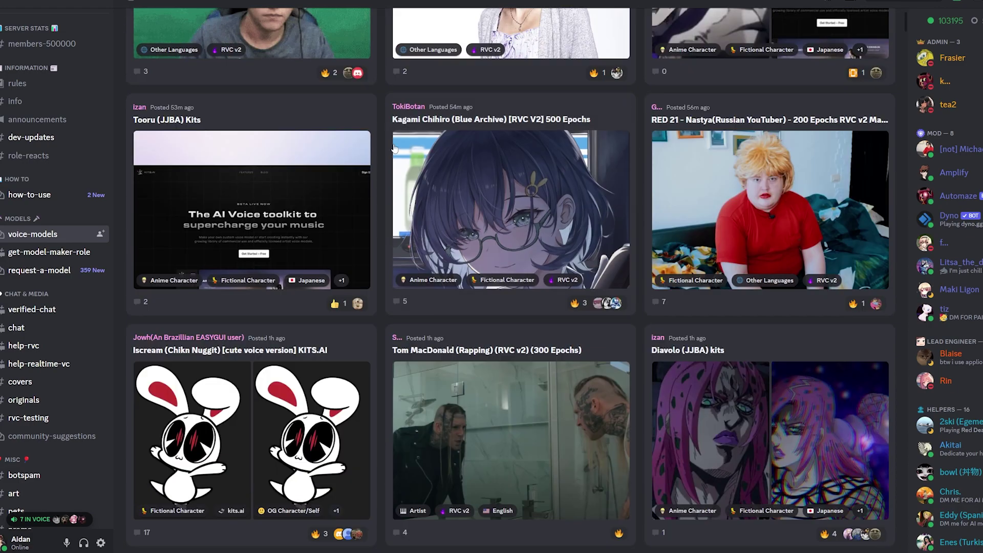
{"action": "scroll", "coordinate": [623, 212], "scroll_direction": "down", "scroll_amount": 3}
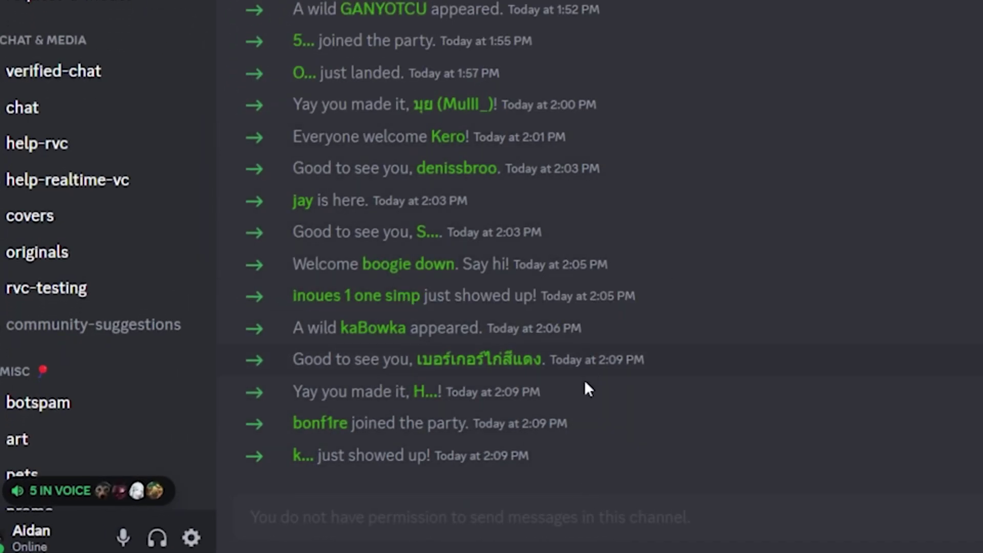
Highlight the latest new-member join messages in the welcome channel, then clear the highlight
{"action": "left_click", "coordinate": [559, 444]}
{"action": "scroll", "coordinate": [586, 422], "scroll_direction": "up", "scroll_amount": 5}
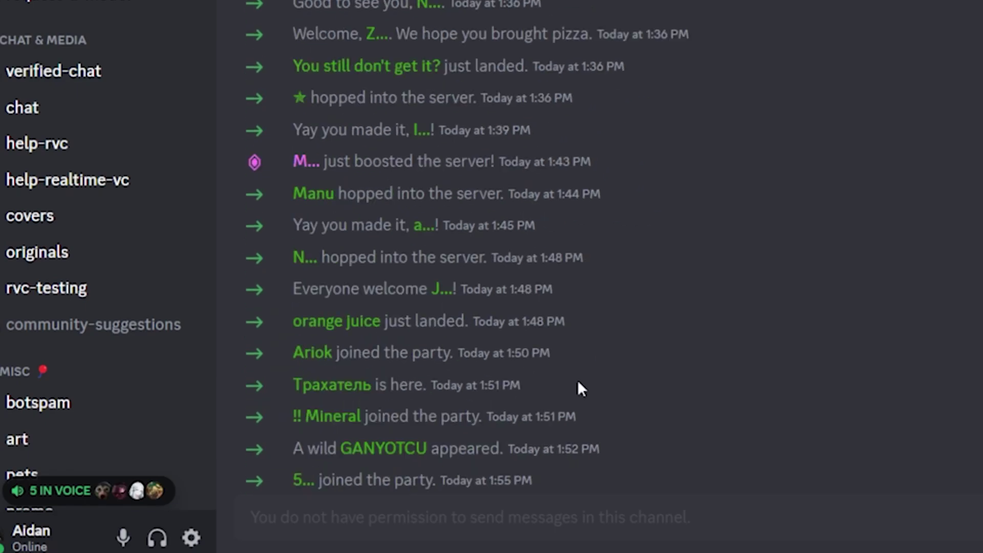
{"action": "scroll", "coordinate": [577, 389], "scroll_direction": "up", "scroll_amount": 1}
{"action": "scroll", "coordinate": [621, 106], "scroll_direction": "down", "scroll_amount": 5}
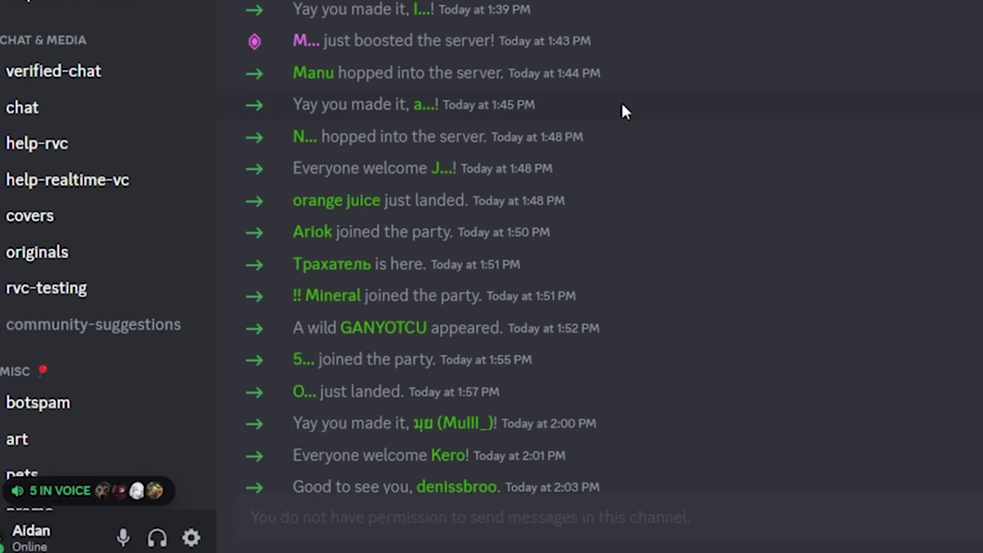
{"action": "scroll", "coordinate": [695, 276], "scroll_direction": "down", "scroll_amount": 7}
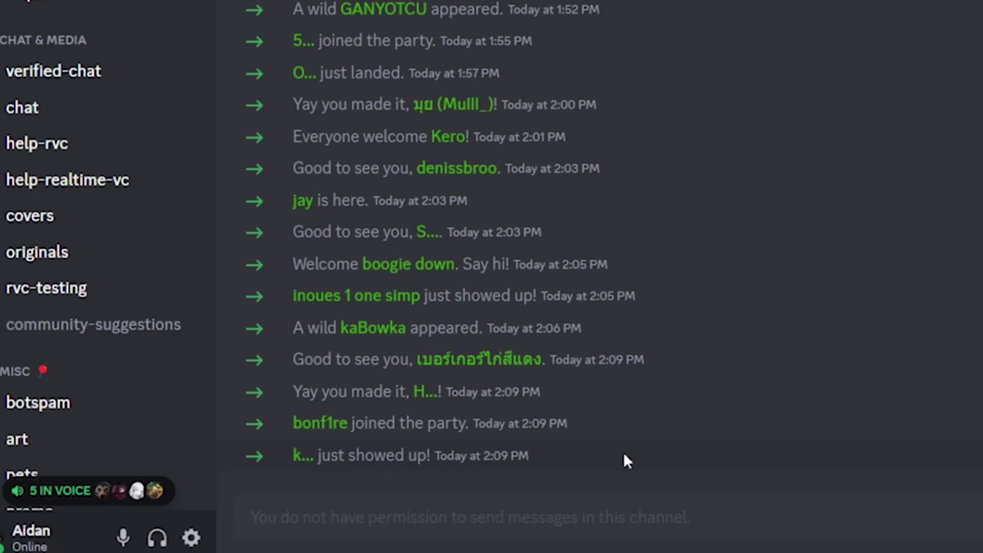
{"action": "left_click_drag", "start_coordinate": [540, 453], "coordinate": [679, 180]}
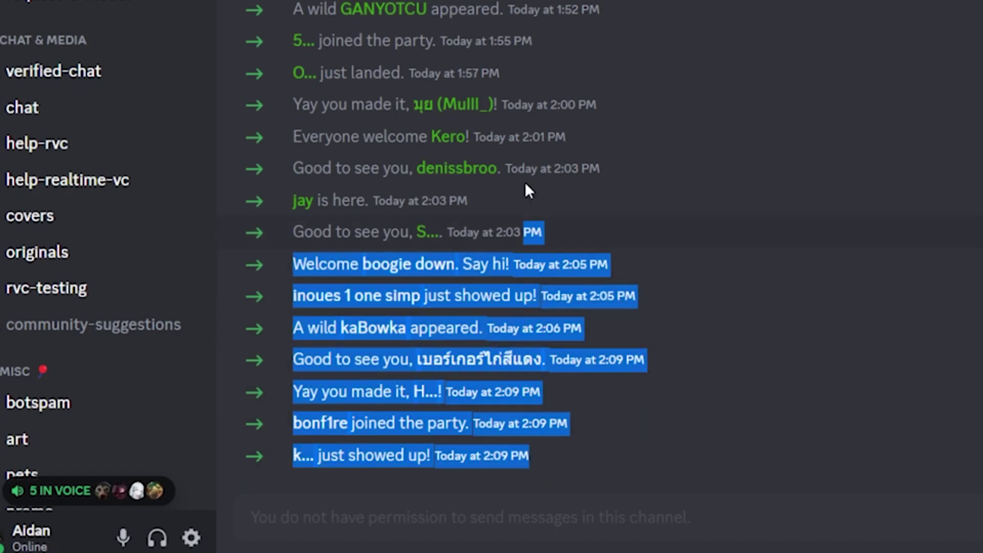
{"action": "left_click", "coordinate": [607, 123]}
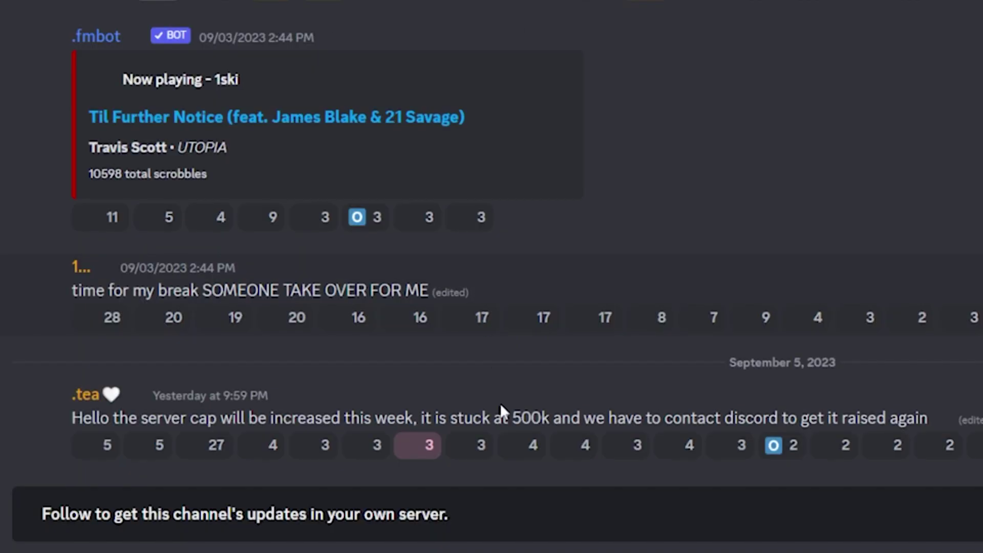
Highlight the announcement text saying the server cap will increase this week
{"action": "left_click_drag", "start_coordinate": [92, 419], "coordinate": [485, 419]}
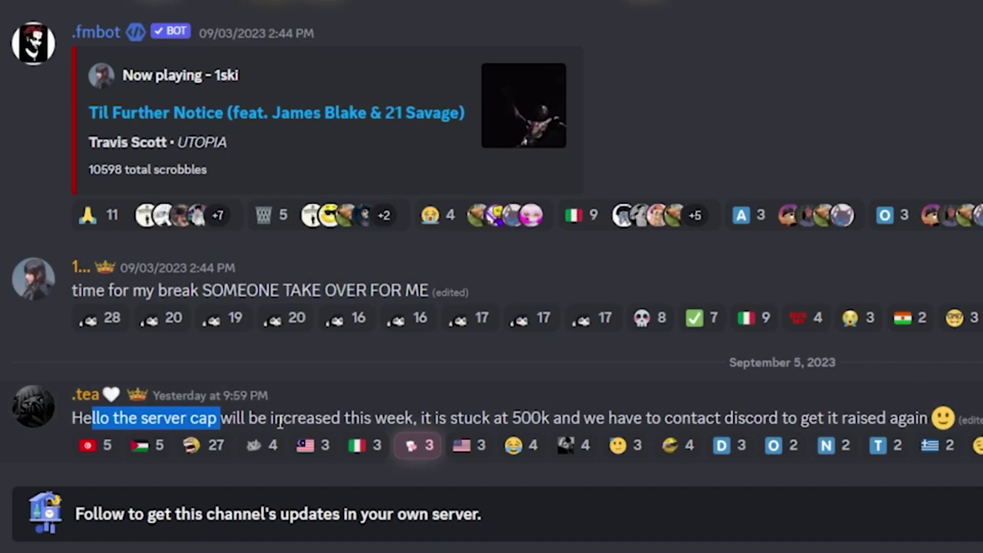
{"action": "left_click", "coordinate": [657, 420]}
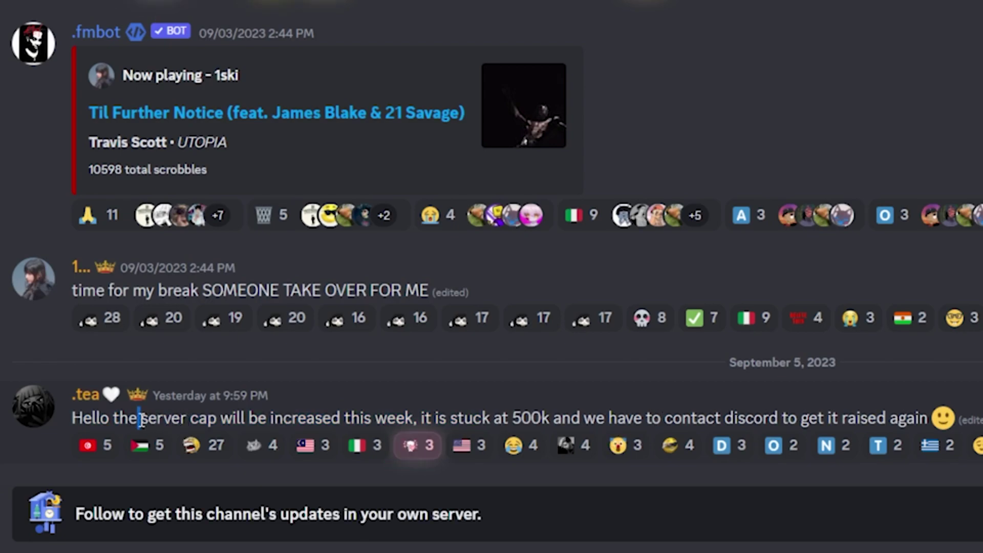
{"action": "left_click_drag", "start_coordinate": [139, 419], "coordinate": [455, 422]}
{"action": "left_click", "coordinate": [504, 417]}
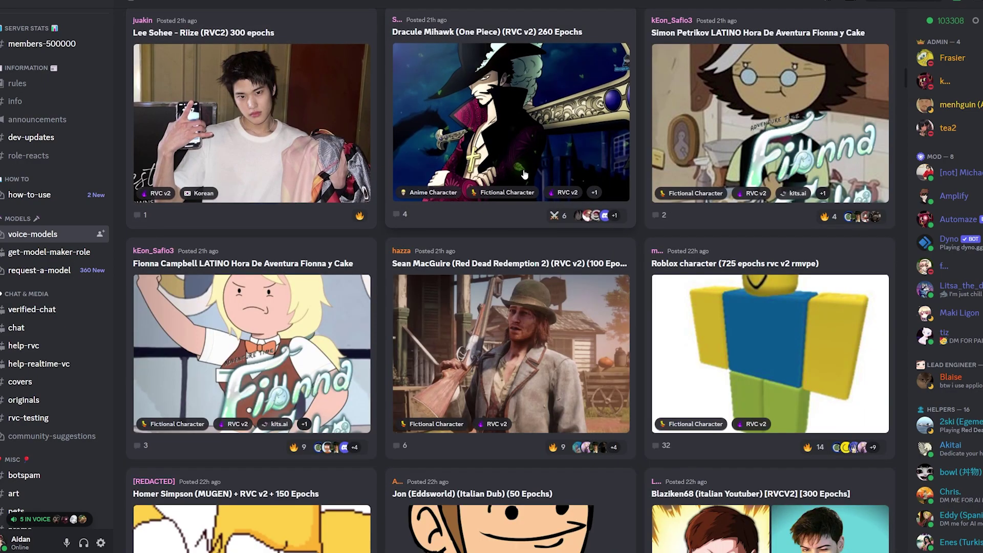
Open the Roblox character voice-model post in the voice-models forum
{"action": "left_click", "coordinate": [753, 263]}
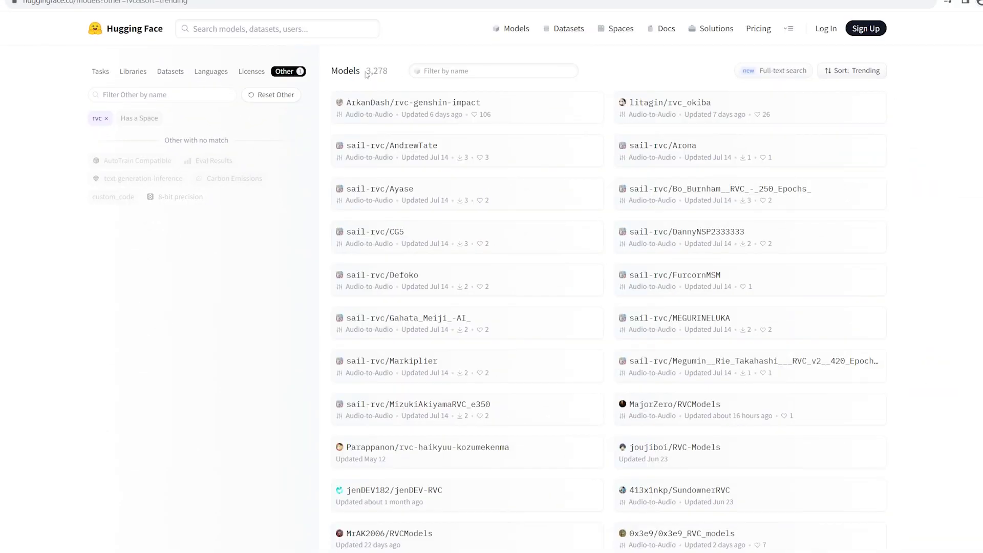
Highlight the 3,278 rvc model count, then erase the 'gura' name filter
{"action": "left_click_drag", "start_coordinate": [329, 74], "coordinate": [367, 71]}
{"action": "left_click", "coordinate": [368, 72]}
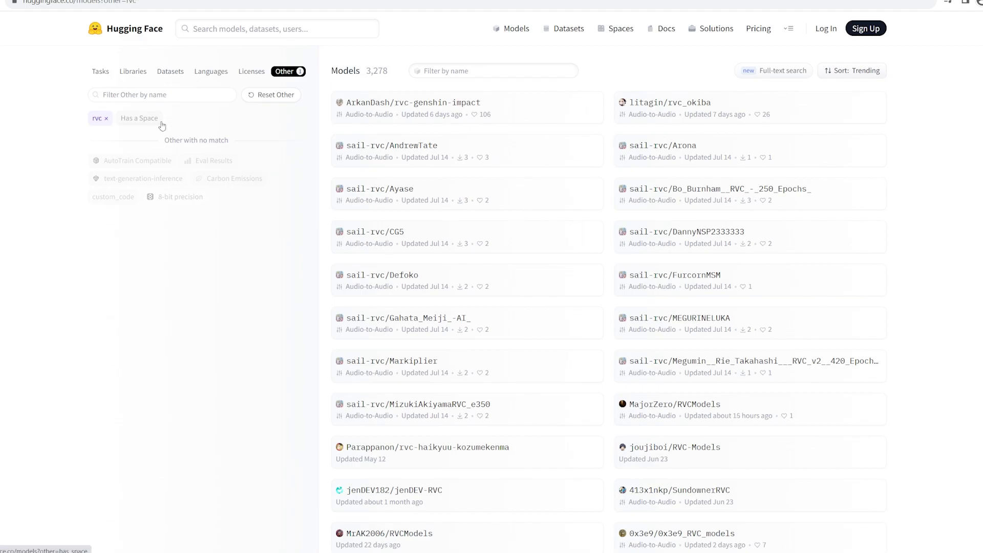
{"action": "scroll", "coordinate": [645, 160], "scroll_direction": "down", "scroll_amount": 1}
{"action": "scroll", "coordinate": [646, 160], "scroll_direction": "down", "scroll_amount": 3}
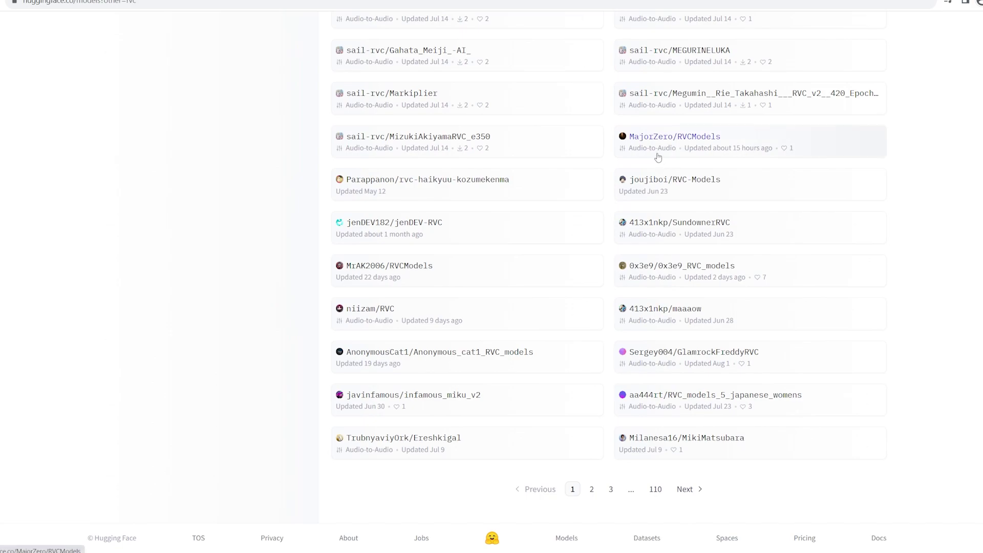
{"action": "scroll", "coordinate": [508, 121], "scroll_direction": "up", "scroll_amount": 3}
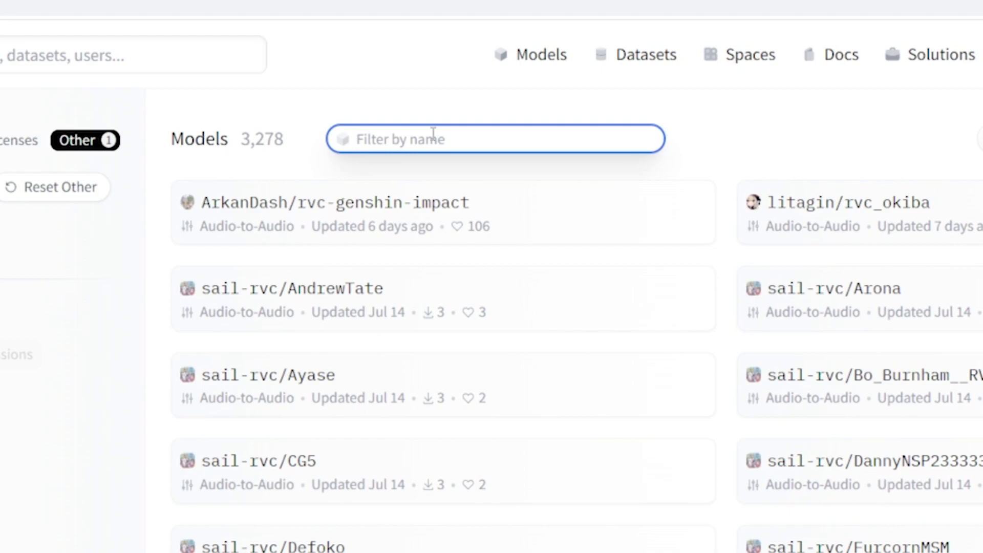
{"action": "type", "text": "g"}
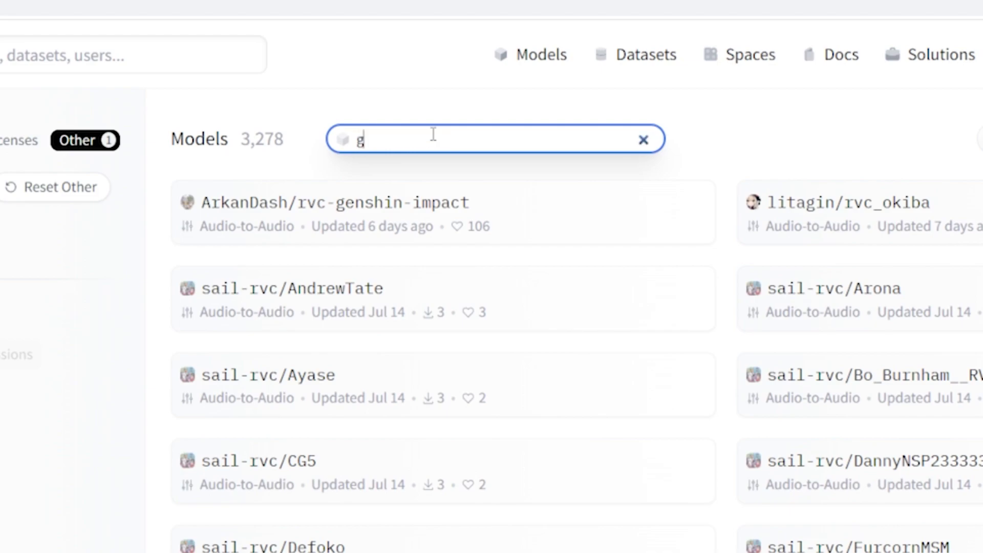
{"action": "type", "text": "ura"}
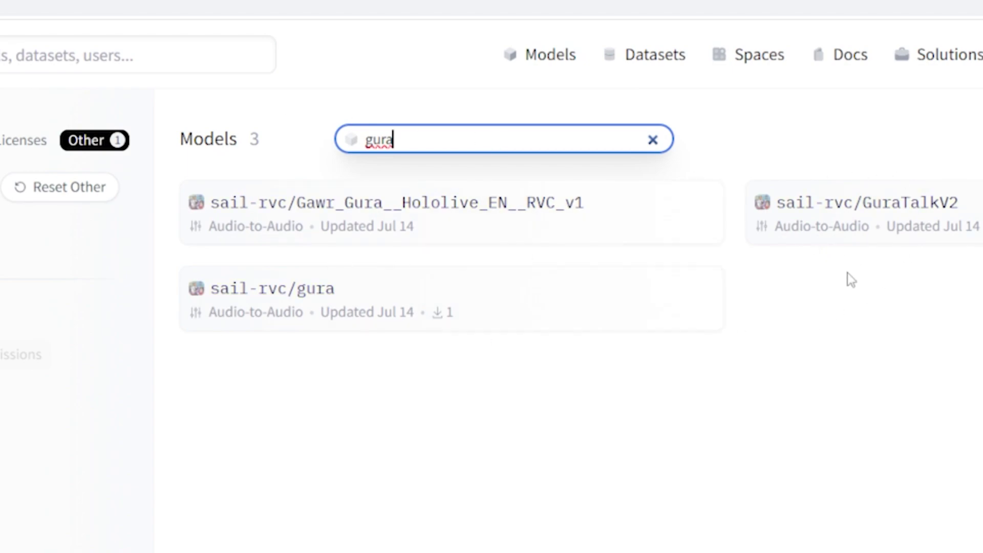
{"action": "key", "text": "BackSpace"}
{"action": "key", "text": "BackSpace"}
{"action": "key", "text": "BackSpace"}
{"action": "scroll", "coordinate": [513, 229], "scroll_direction": "down", "scroll_amount": 3}
{"action": "scroll", "coordinate": [514, 228], "scroll_direction": "up", "scroll_amount": 3}
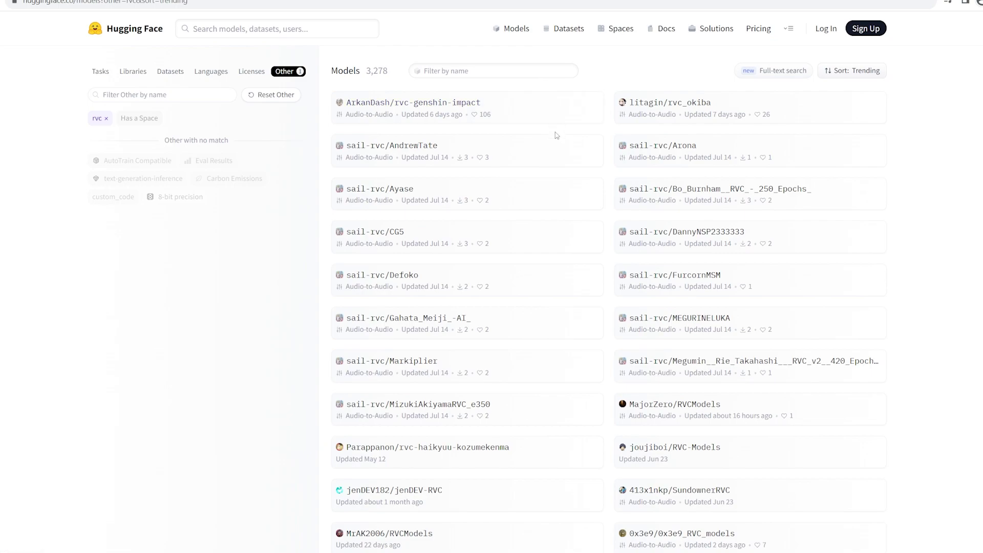
Search all of Hugging Face for 'gura' and open its 12 model results
{"action": "left_click", "coordinate": [470, 70]}
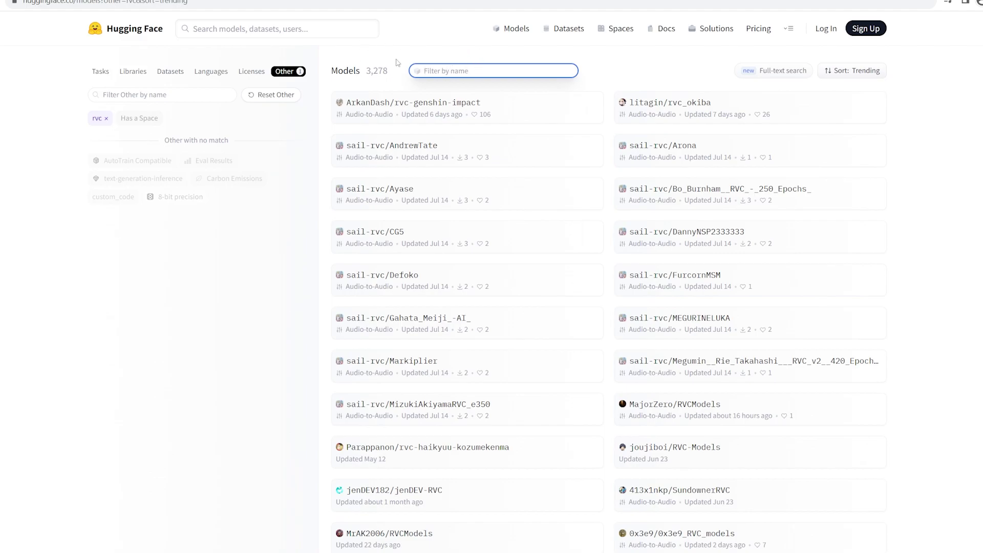
{"action": "left_click", "coordinate": [256, 28]}
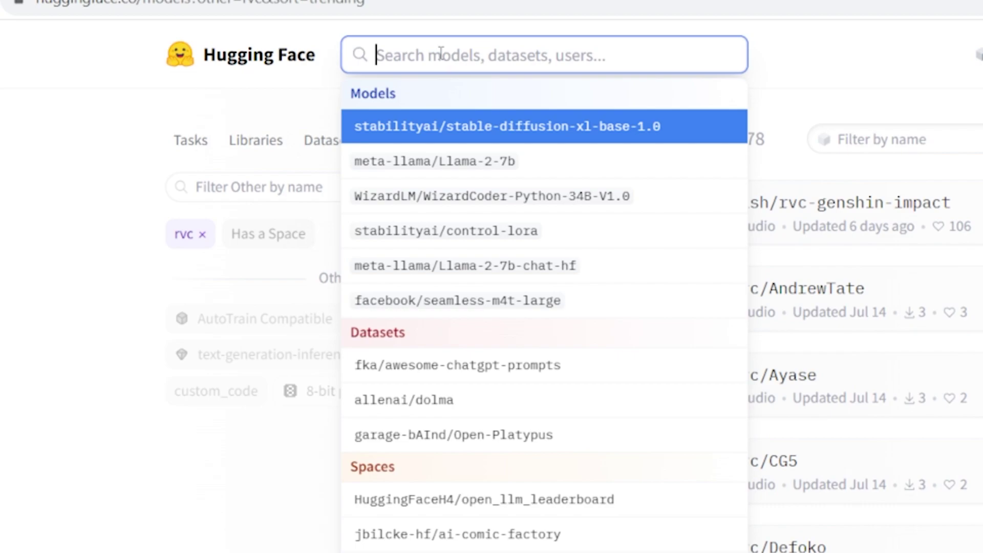
{"action": "type", "text": "gura"}
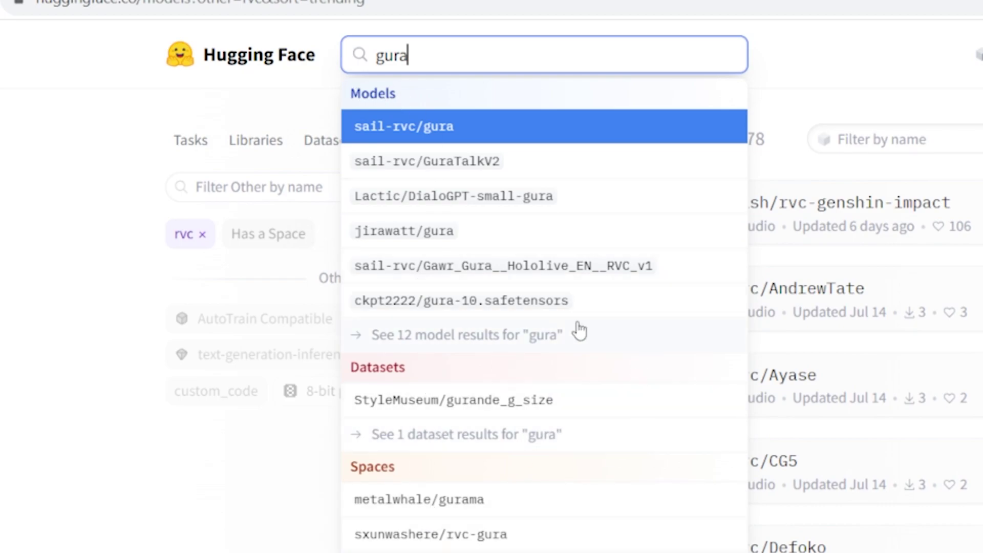
{"action": "left_click", "coordinate": [517, 349]}
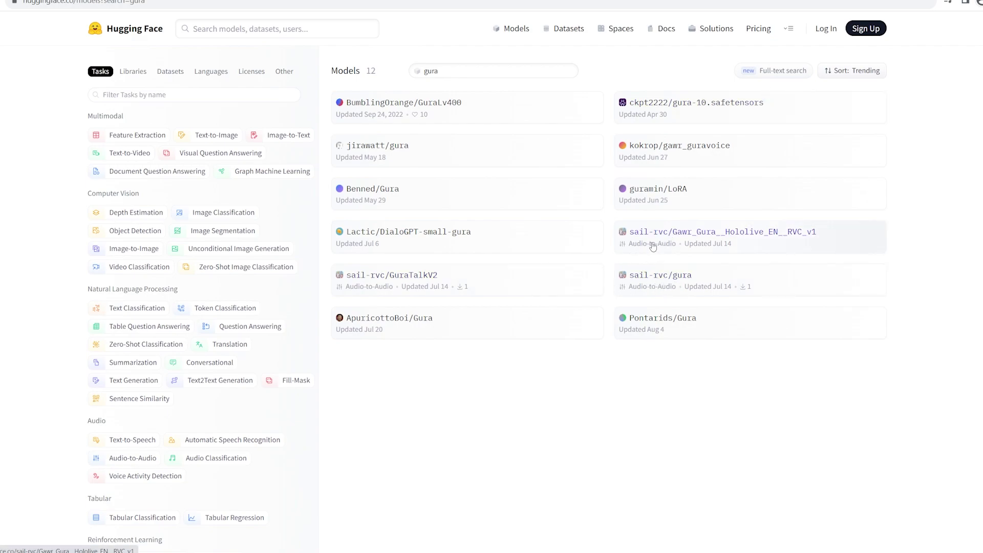
{"action": "left_click", "coordinate": [725, 158]}
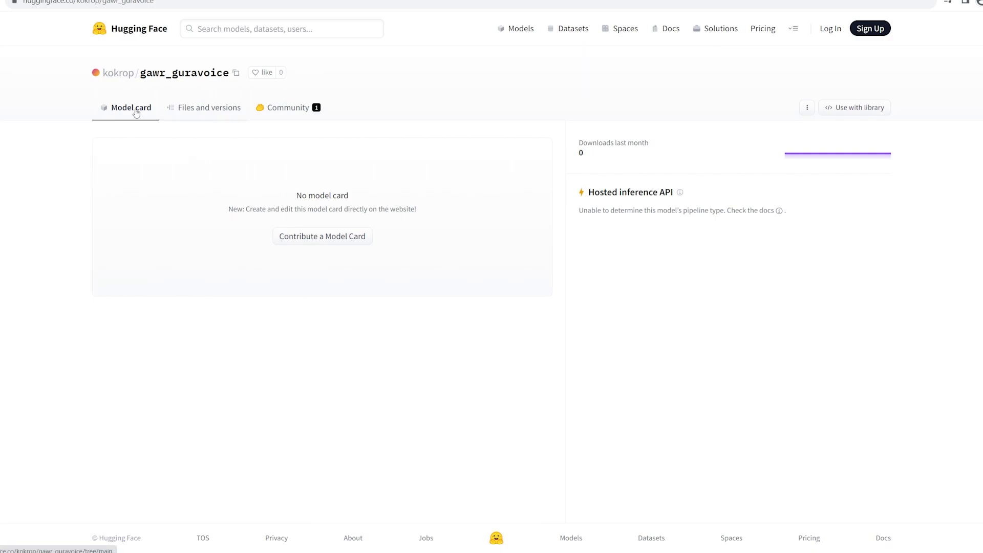
{"action": "left_click", "coordinate": [208, 115]}
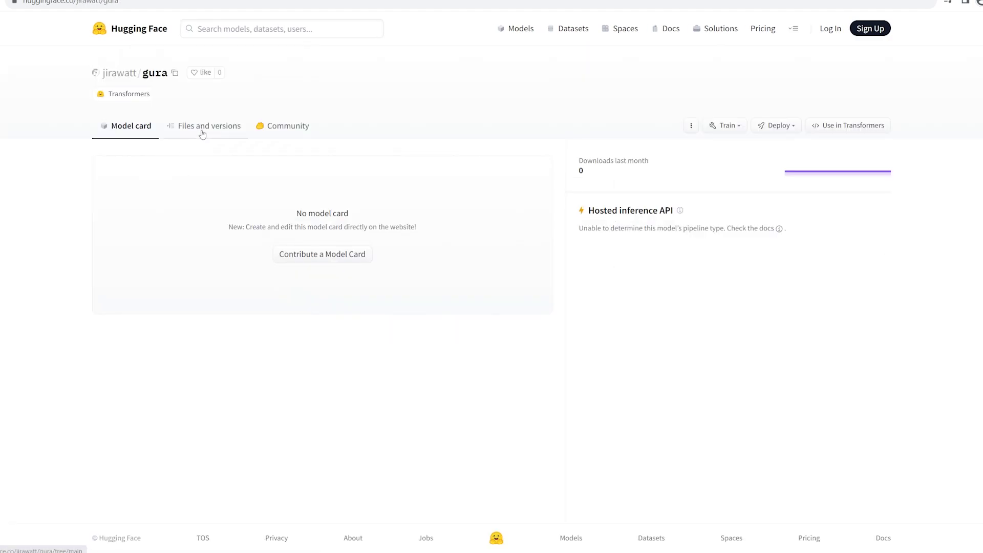
{"action": "left_click", "coordinate": [202, 131]}
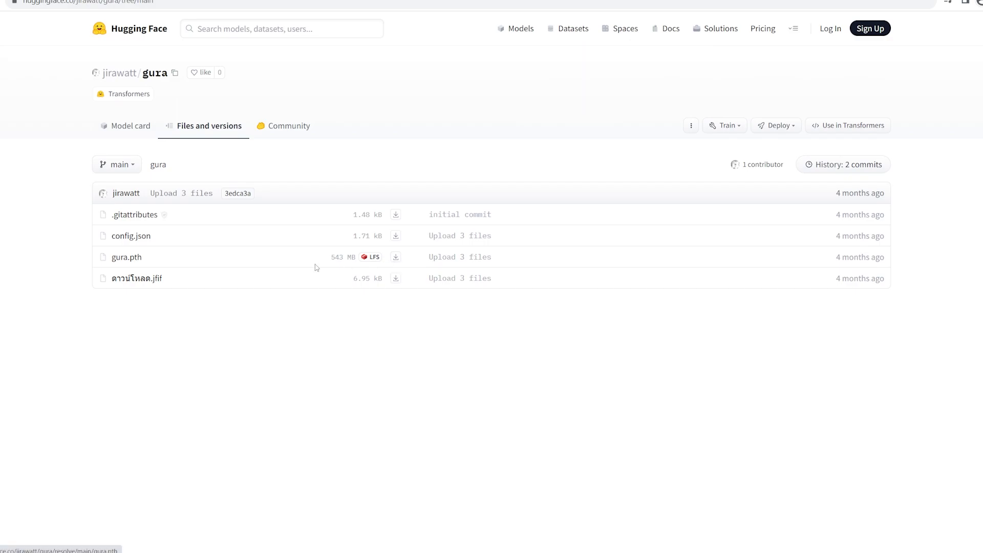
{"action": "key", "text": "alt+Left"}
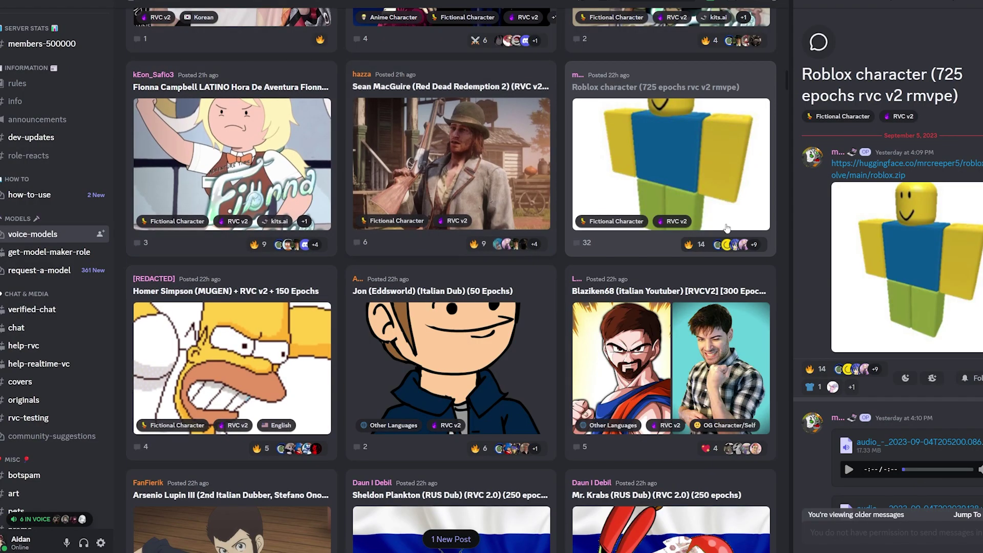
{"action": "scroll", "coordinate": [451, 276], "scroll_direction": "up", "scroll_amount": 2}
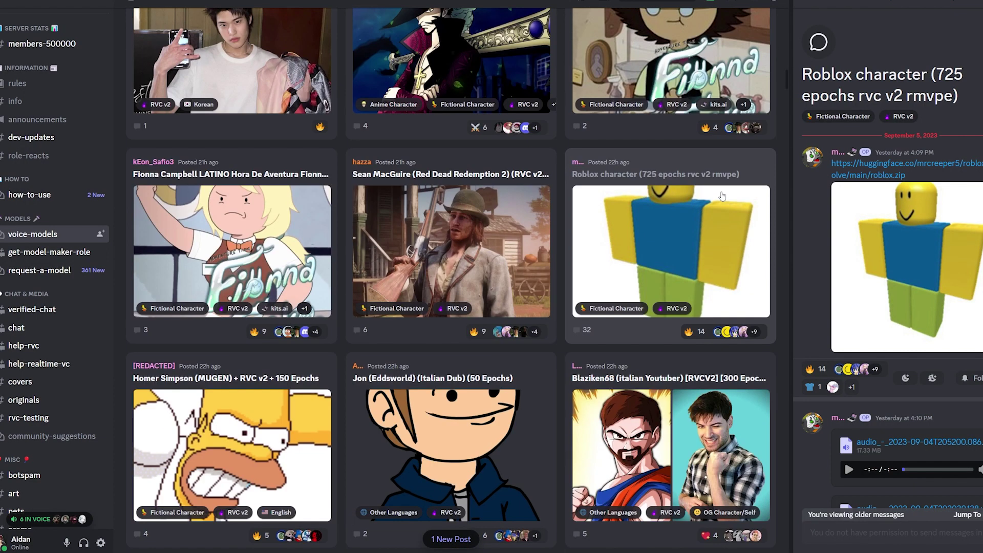
{"action": "scroll", "coordinate": [451, 277], "scroll_direction": "up", "scroll_amount": 4}
Close the post preview and search the voice-models forum for 'gura'
{"action": "key", "text": "Escape"}
{"action": "scroll", "coordinate": [707, 193], "scroll_direction": "up", "scroll_amount": 5}
{"action": "scroll", "coordinate": [639, 244], "scroll_direction": "up", "scroll_amount": 5}
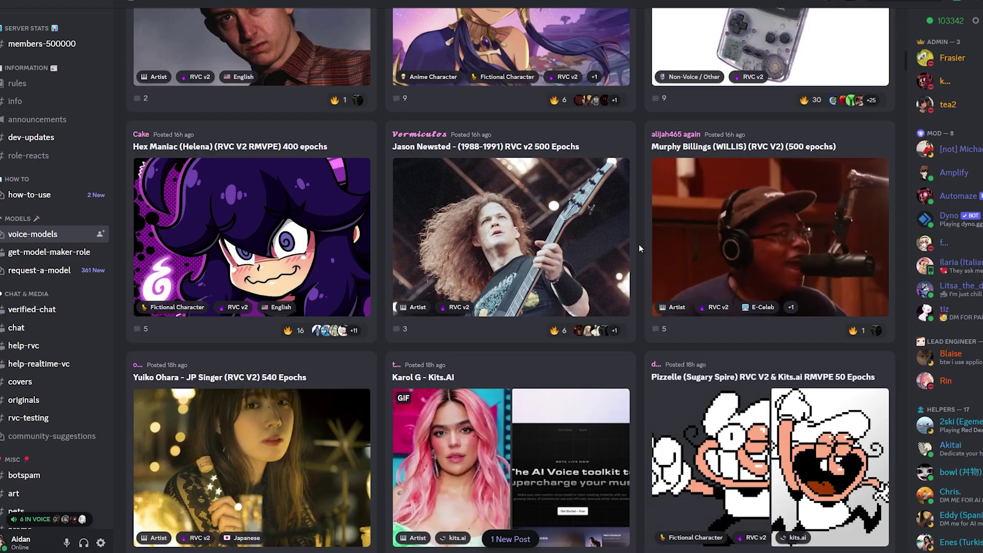
{"action": "scroll", "coordinate": [634, 253], "scroll_direction": "up", "scroll_amount": 5}
{"action": "scroll", "coordinate": [631, 256], "scroll_direction": "up", "scroll_amount": 5}
{"action": "scroll", "coordinate": [631, 256], "scroll_direction": "up", "scroll_amount": 5}
{"action": "scroll", "coordinate": [631, 256], "scroll_direction": "up", "scroll_amount": 5}
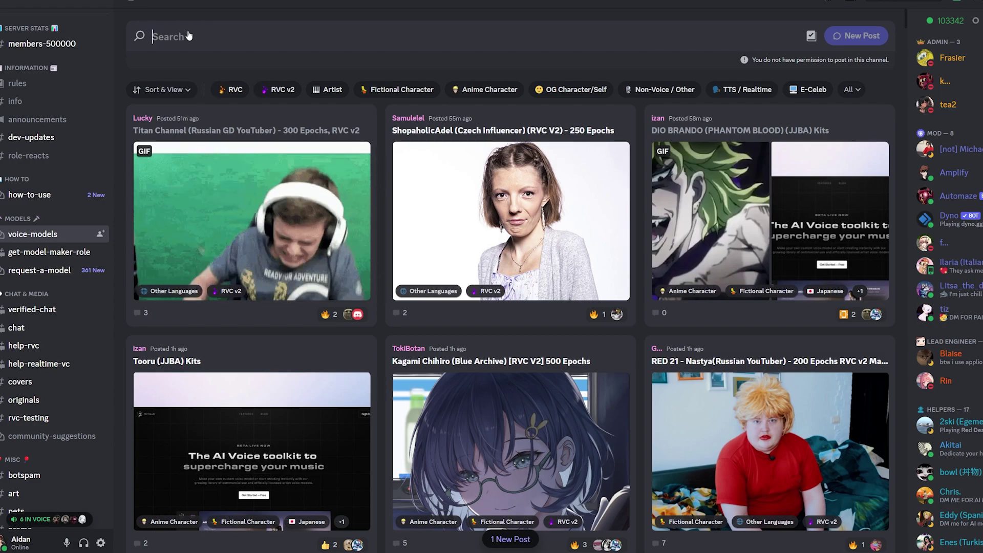
{"action": "type", "text": "gura"}
{"action": "key", "text": "Return"}
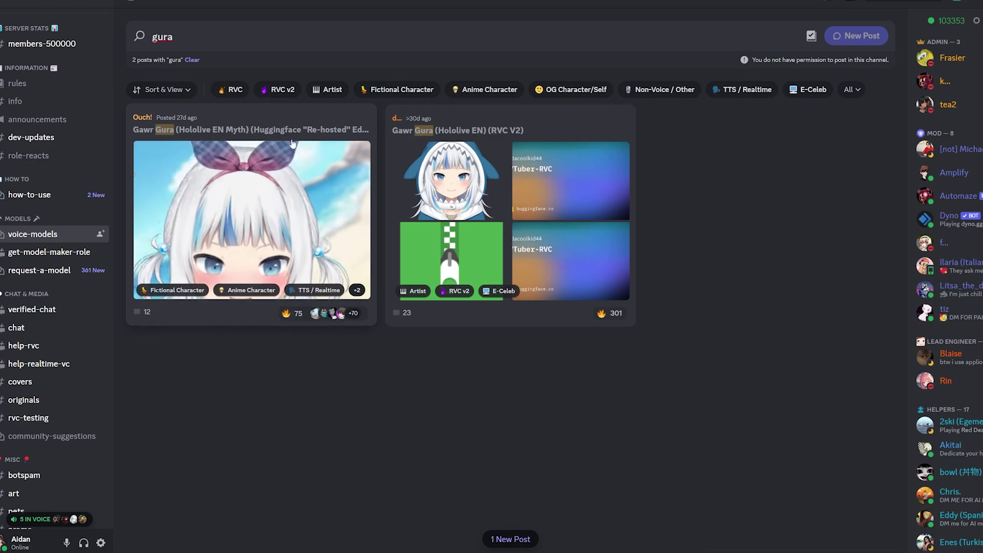
Open the first Gawr Gura post and play its Audio Example
{"action": "left_click", "coordinate": [273, 127]}
{"action": "scroll", "coordinate": [845, 365], "scroll_direction": "down", "scroll_amount": 5}
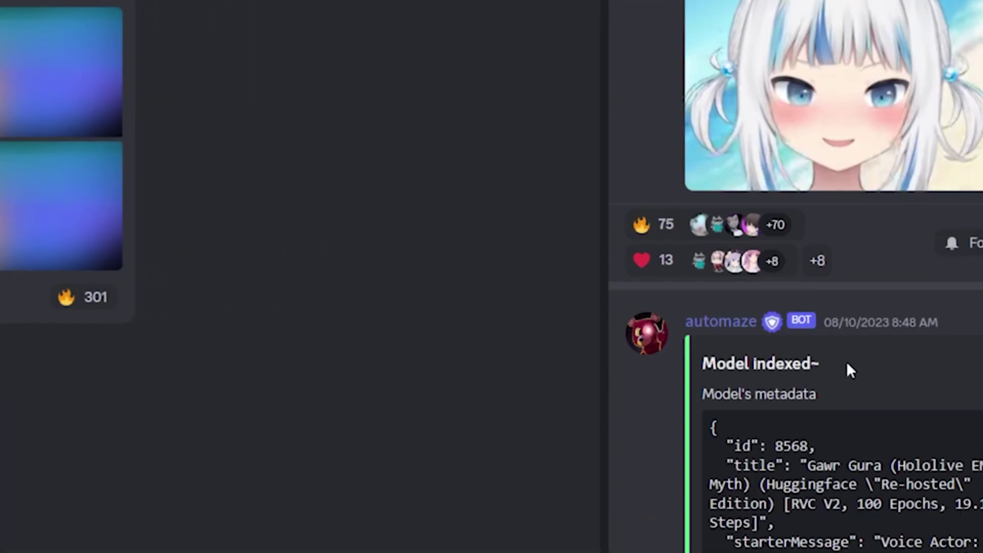
{"action": "scroll", "coordinate": [845, 365], "scroll_direction": "down", "scroll_amount": 10}
{"action": "scroll", "coordinate": [837, 364], "scroll_direction": "down", "scroll_amount": 5}
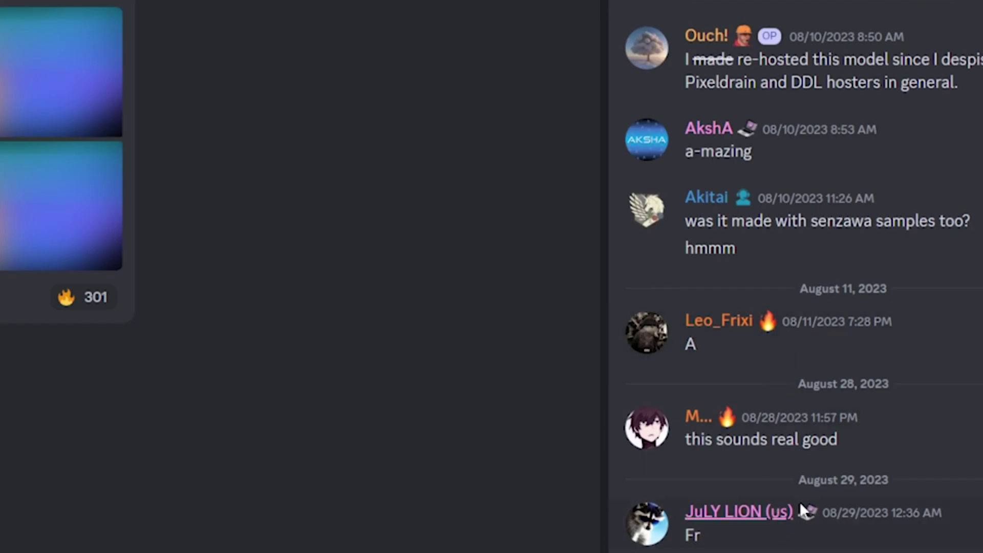
{"action": "scroll", "coordinate": [862, 465], "scroll_direction": "up", "scroll_amount": 10}
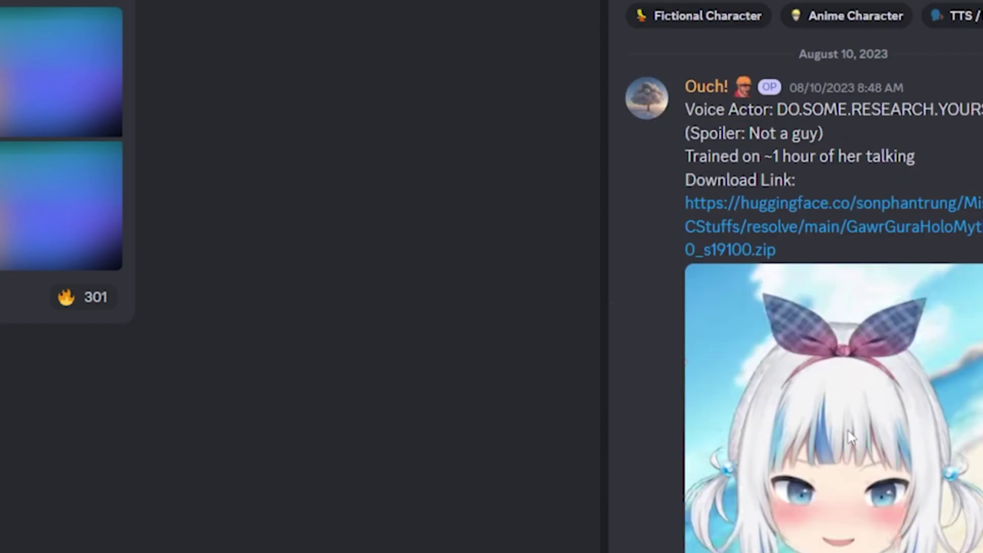
{"action": "scroll", "coordinate": [742, 308], "scroll_direction": "down", "scroll_amount": 5}
{"action": "left_click", "coordinate": [719, 274]}
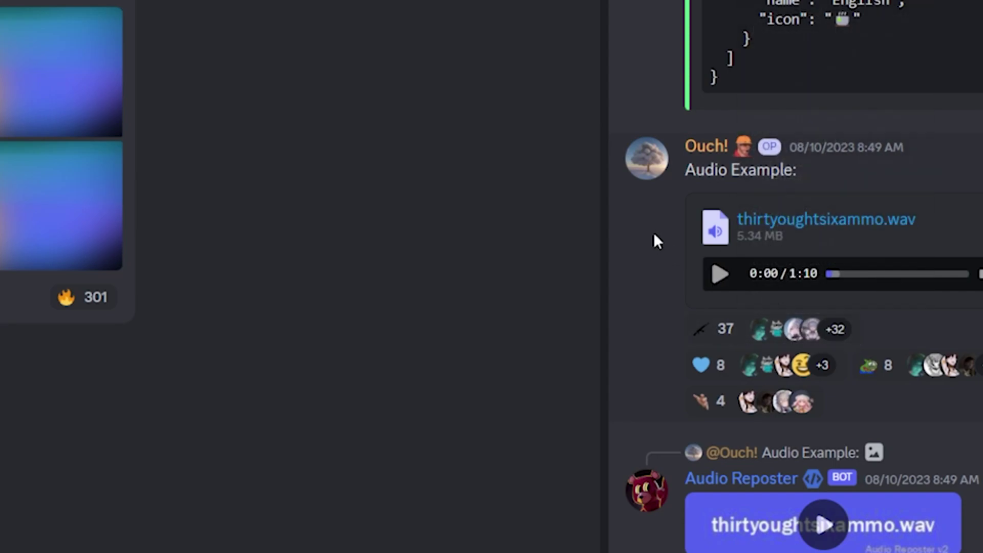